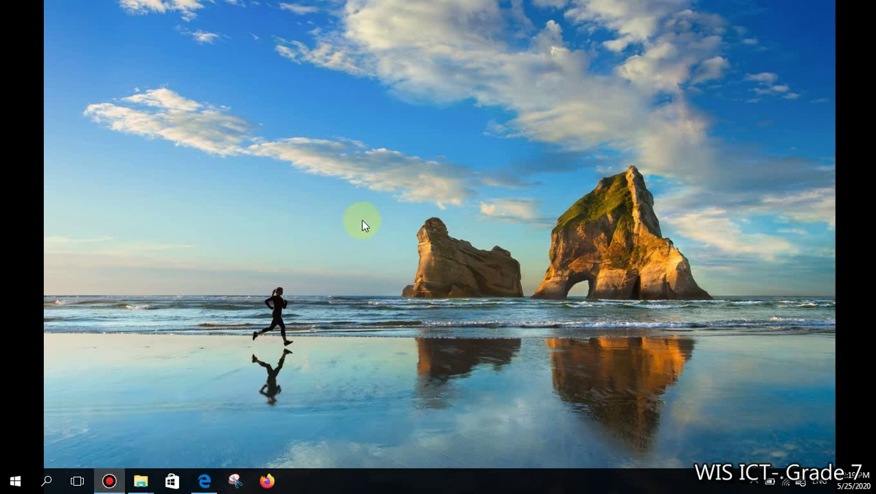
# Step: Launch Word from the desktop and create a new blank document
pyautogui.click(46, 483)
pyautogui.write('word')
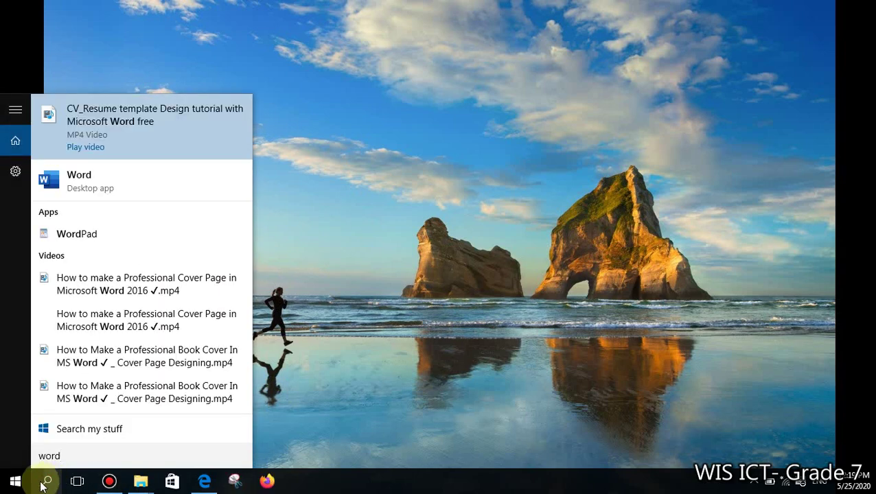
pyautogui.click(90, 179)
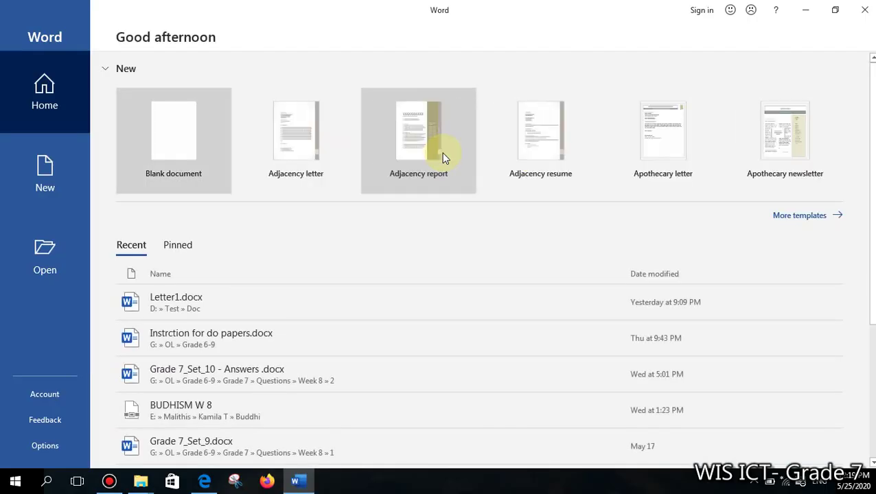
pyautogui.click(191, 122)
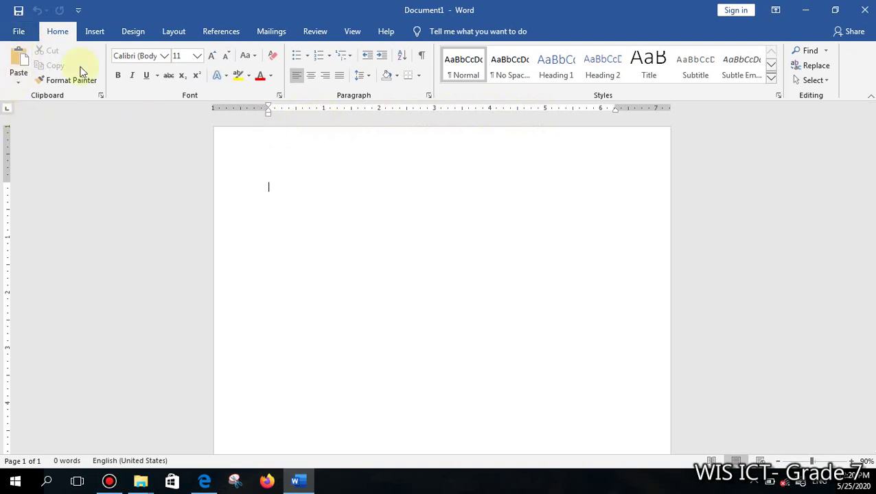
# Step: Look up the available measurement units in the advanced display options of Word, leaving the options without saving
pyautogui.click(21, 32)
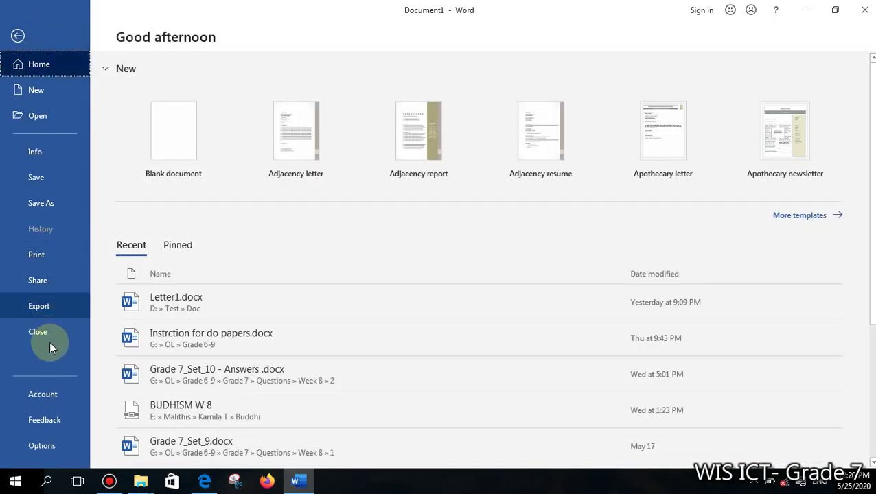
pyautogui.click(55, 447)
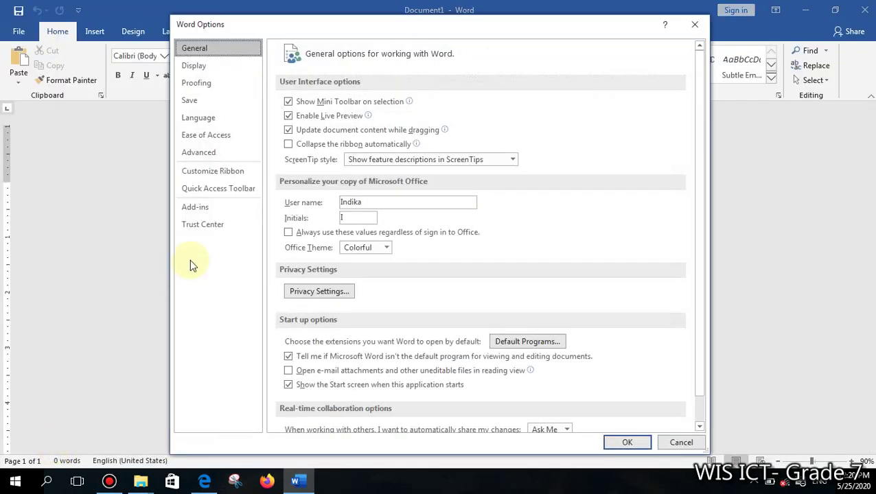
pyautogui.click(199, 154)
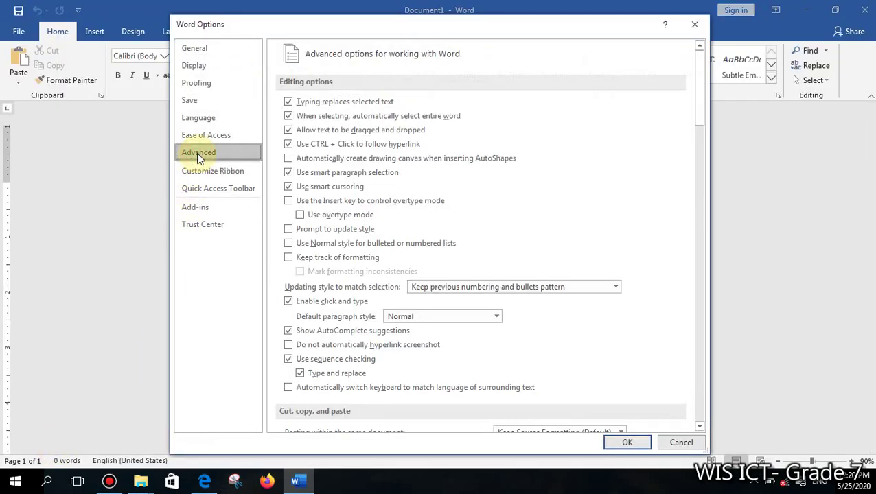
pyautogui.moveTo(701, 75); pyautogui.dragTo(729, 240)
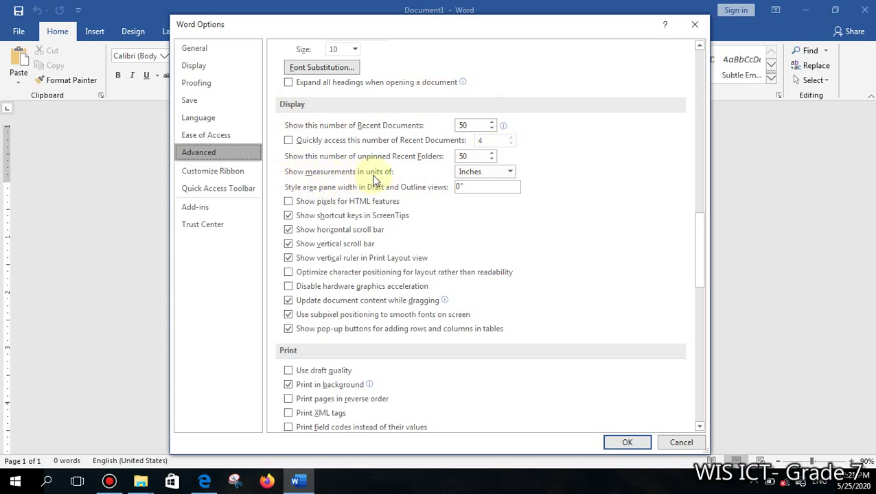
pyautogui.click(510, 172)
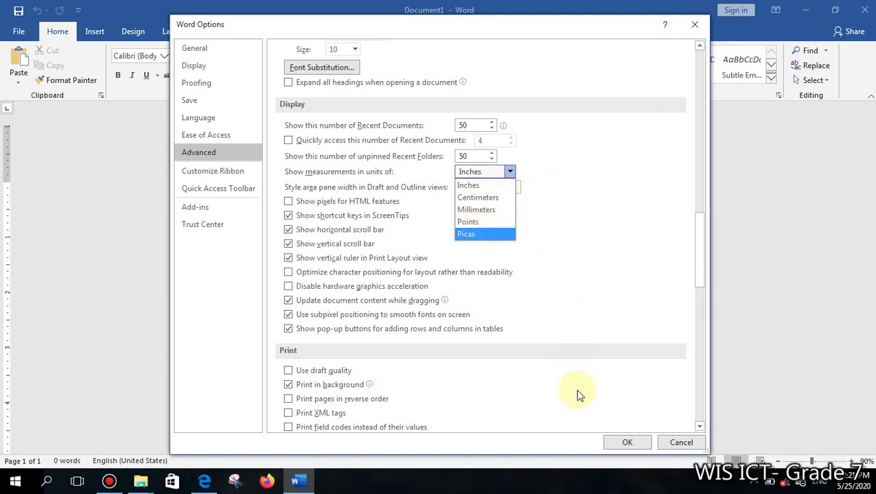
pyautogui.click(567, 223)
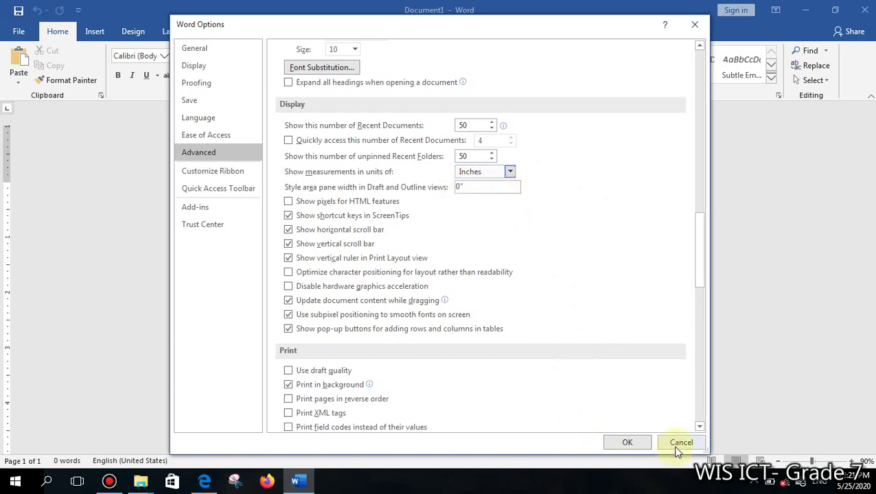
pyautogui.click(679, 444)
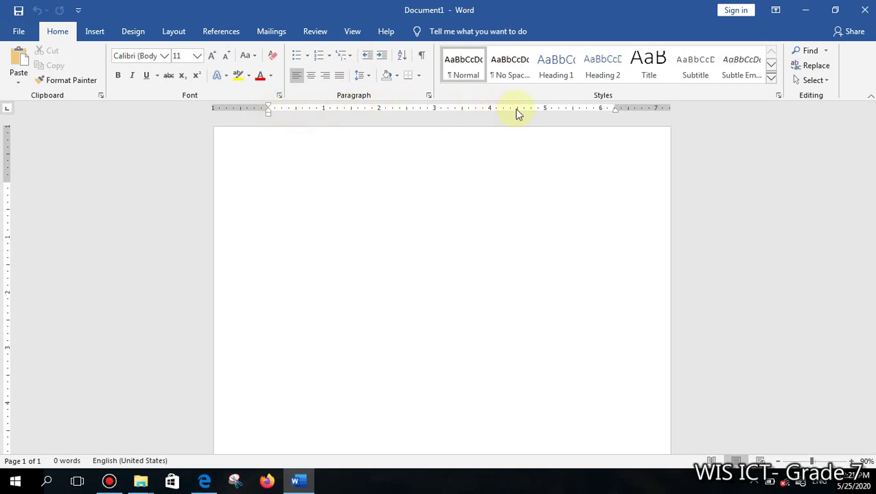
# Step: Hide the document rulers and show them again
pyautogui.click(353, 34)
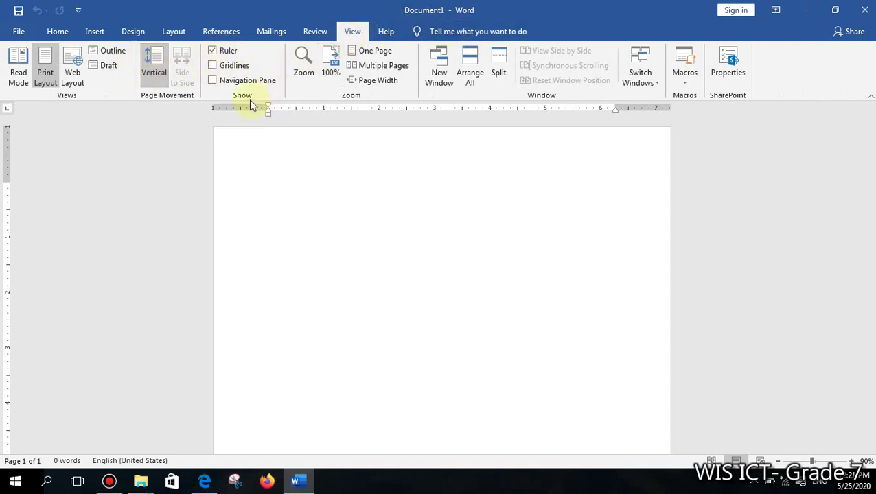
pyautogui.click(213, 52)
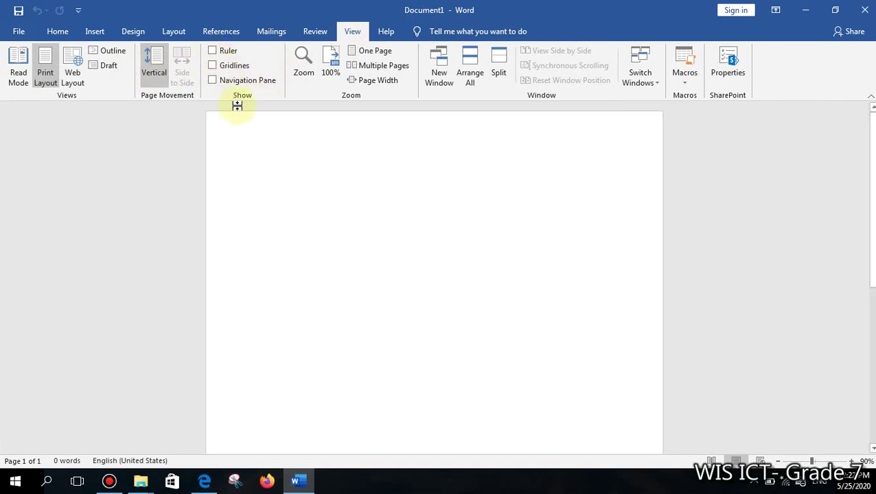
pyautogui.click(214, 52)
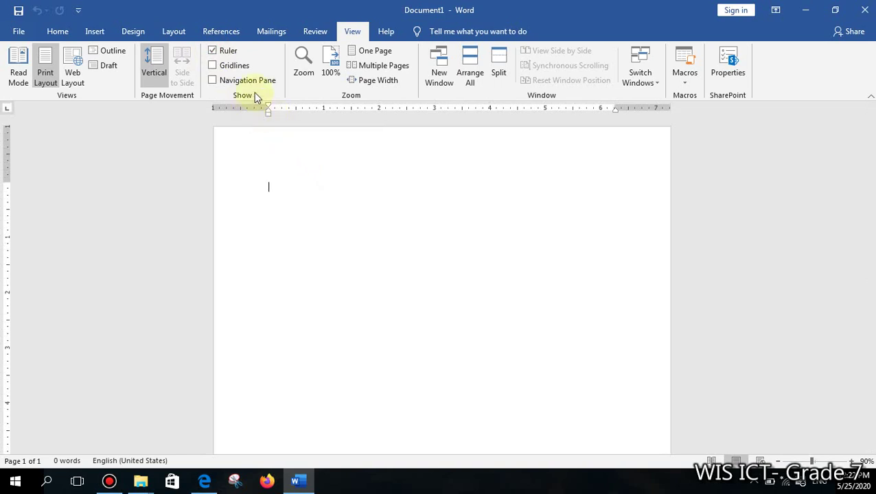
# Step: Show the gridlines on the page and hide them again
pyautogui.click(226, 68)
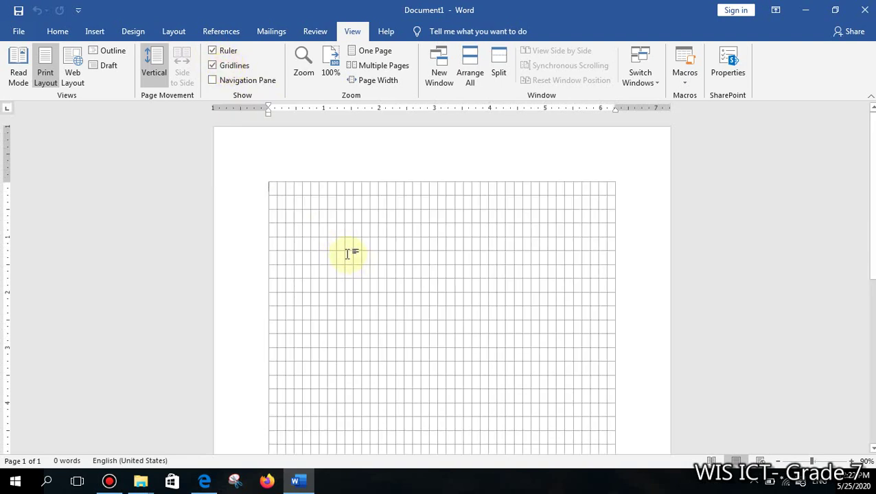
pyautogui.scroll(-3, 347, 254)
pyautogui.scroll(2, 341, 244)
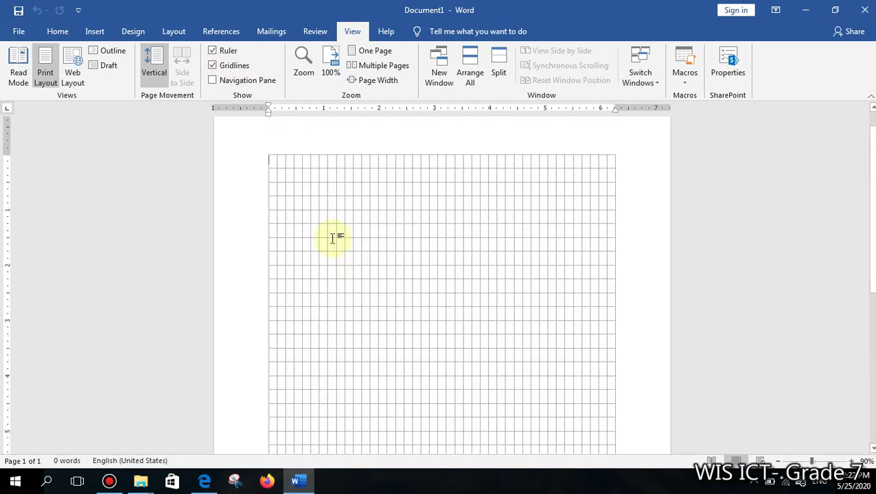
pyautogui.click(229, 67)
pyautogui.click(229, 67)
pyautogui.click(215, 69)
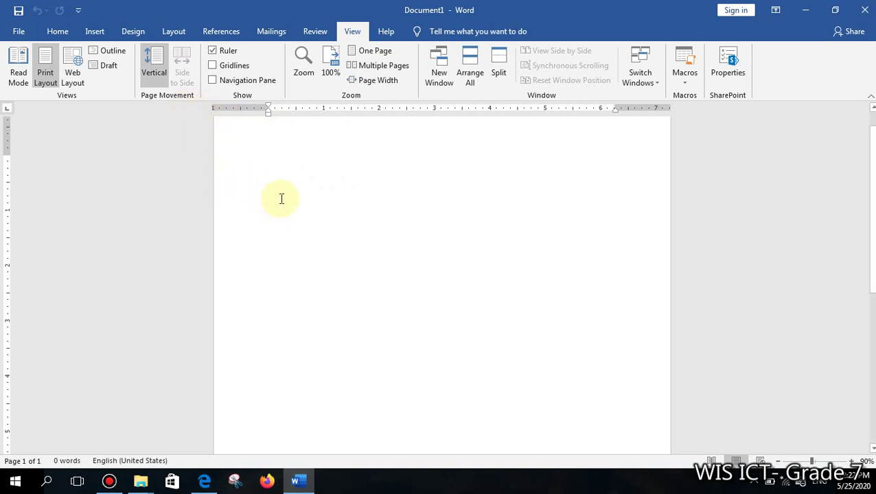
# Step: View the blank page and look through the available paper sizes, keeping the current one
pyautogui.click(172, 32)
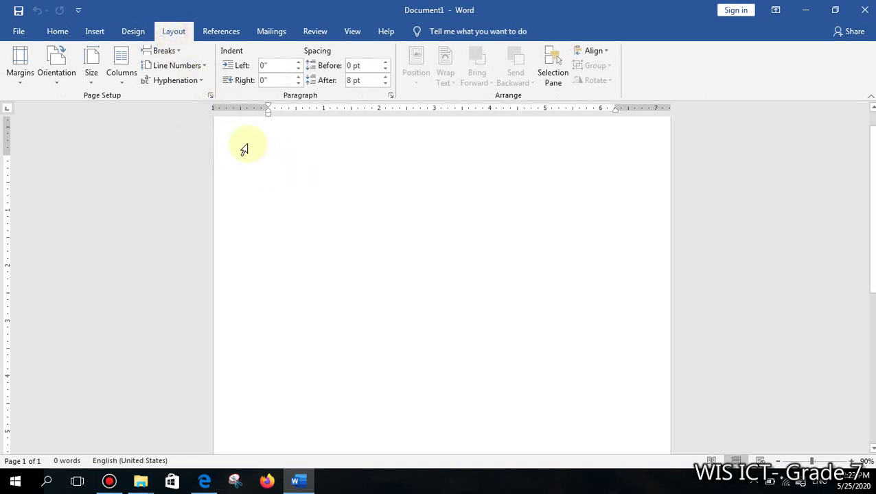
pyautogui.scroll(1, 397, 203)
pyautogui.scroll(-7, 397, 202)
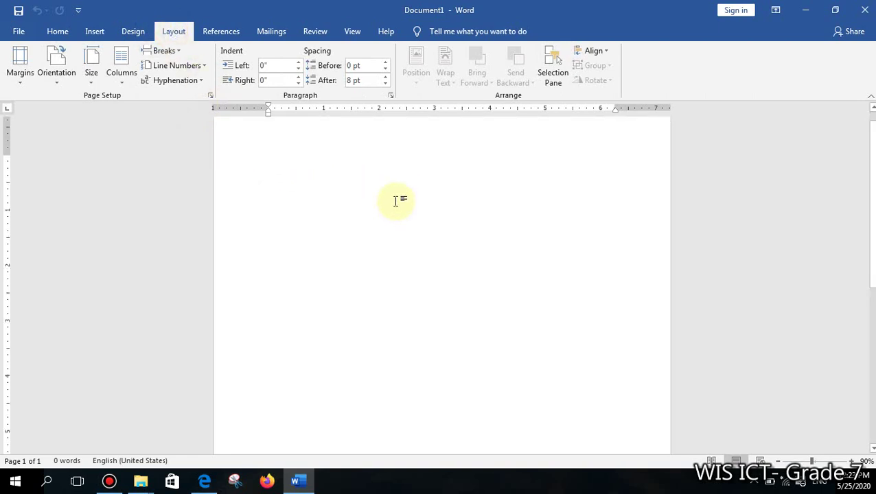
pyautogui.scroll(8, 396, 199)
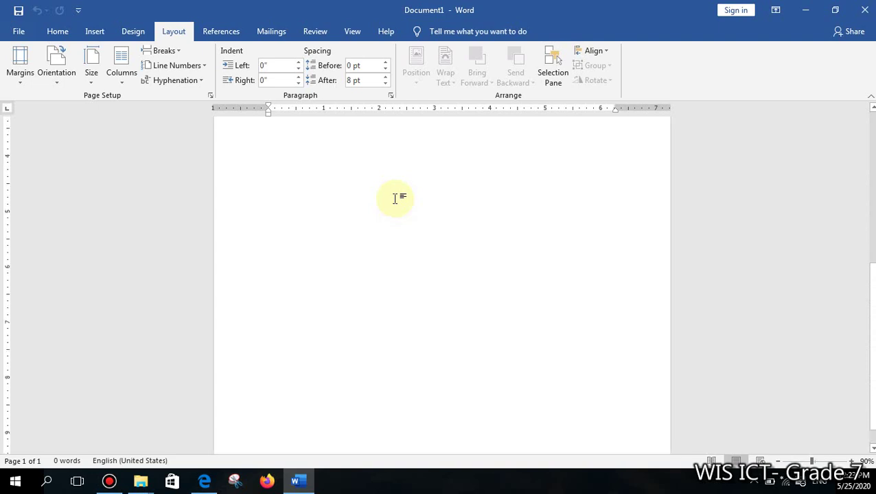
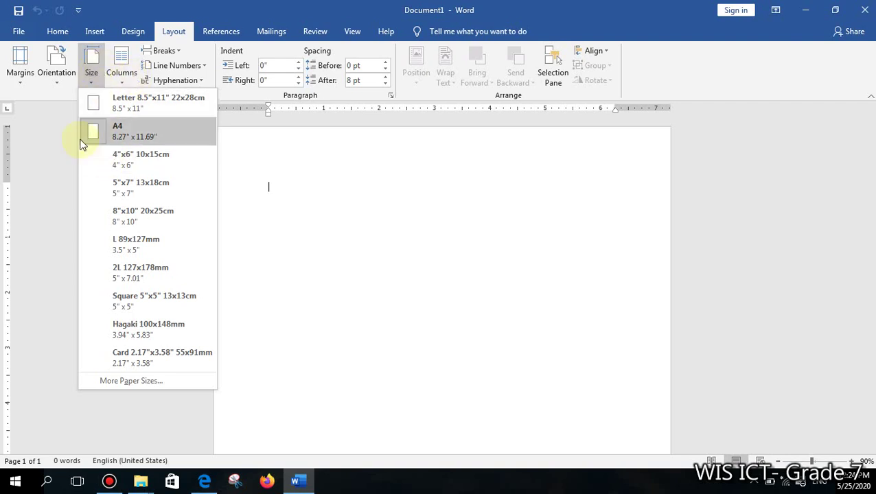
pyautogui.click(251, 6)
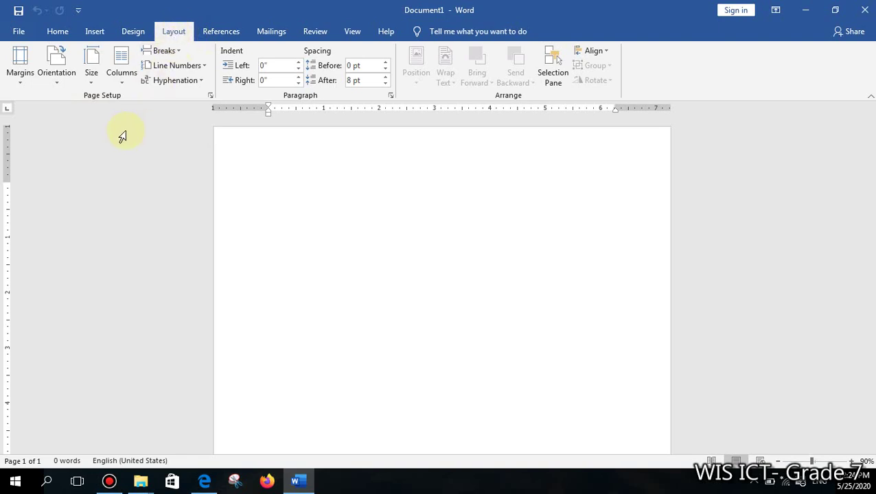
pyautogui.click(93, 81)
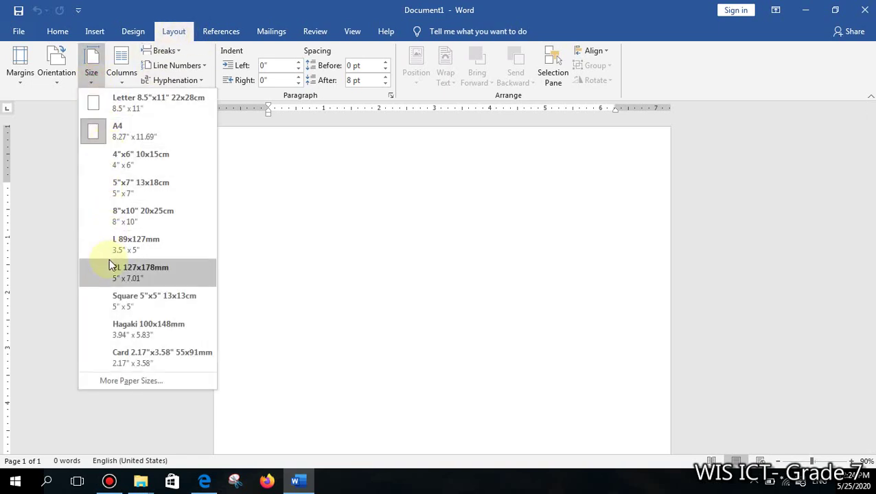
pyautogui.click(275, 173)
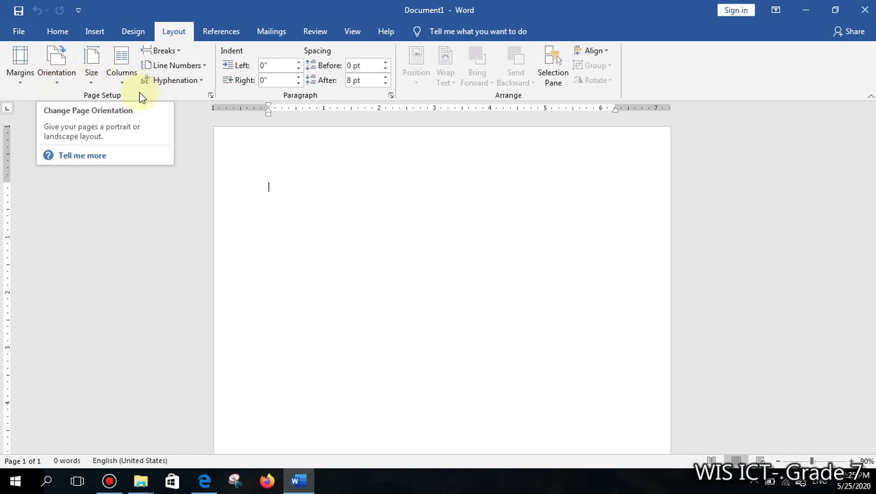
# Step: Change the page orientation to landscape and view the whole page
pyautogui.click(61, 79)
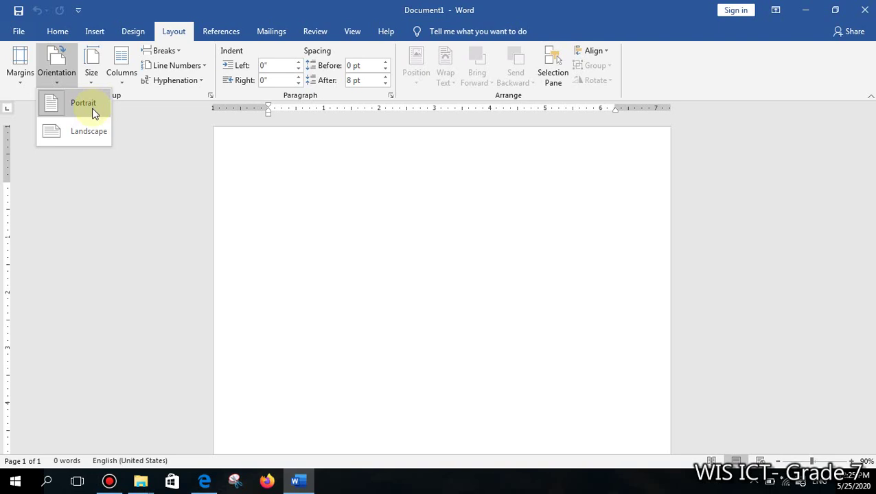
pyautogui.click(58, 140)
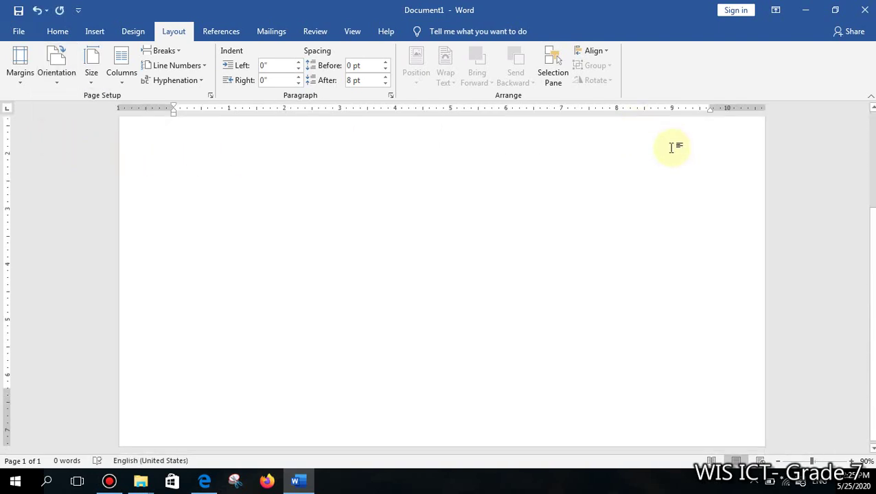
pyautogui.scroll(-3, 648, 156)
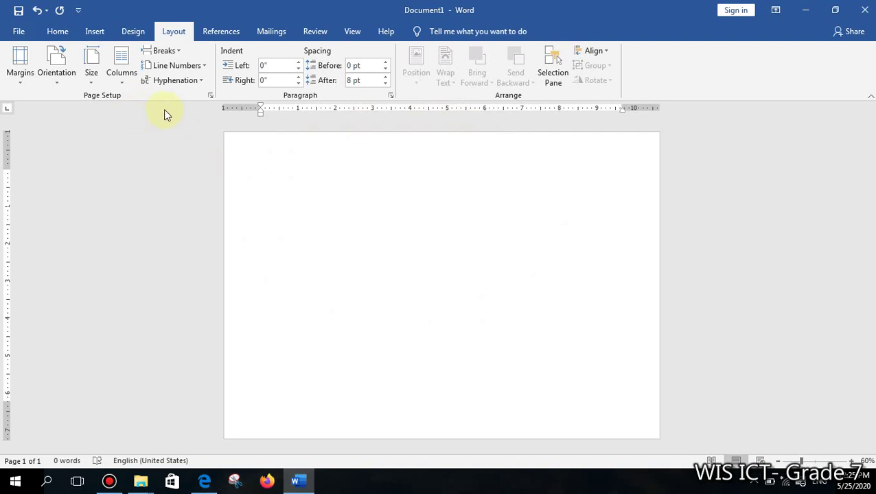
# Step: Set the page orientation back to portrait
pyautogui.click(91, 74)
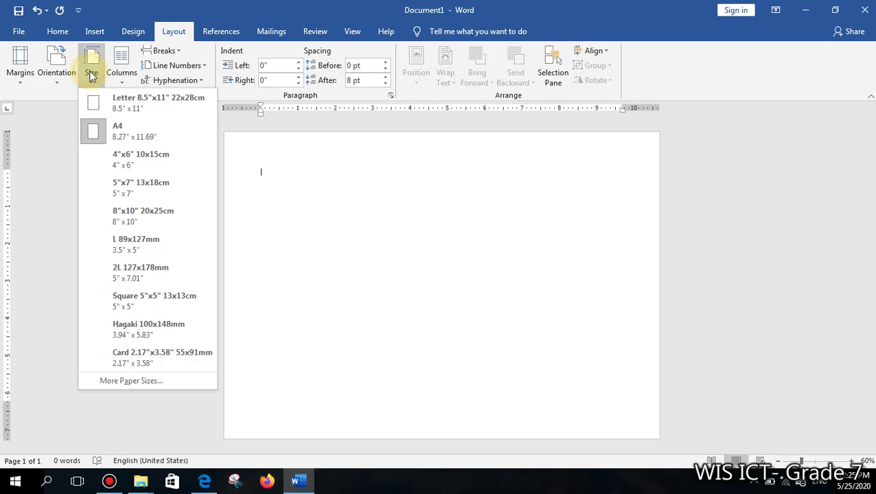
pyautogui.click(63, 70)
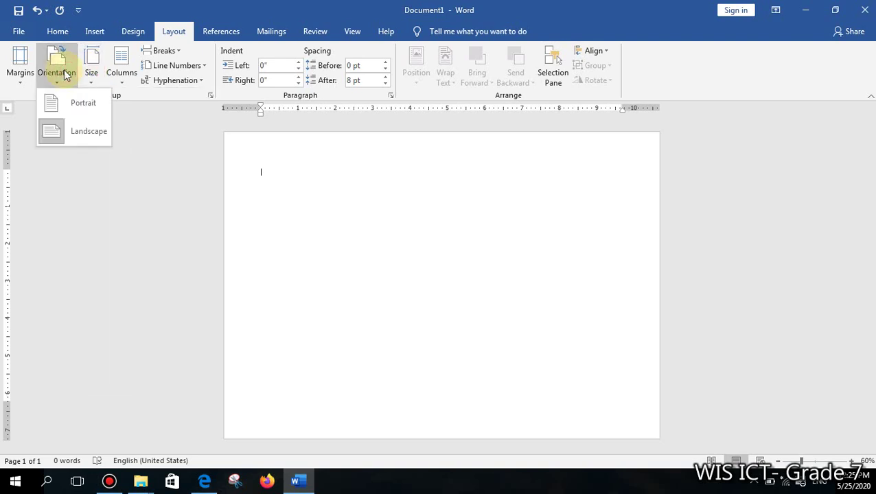
pyautogui.click(81, 113)
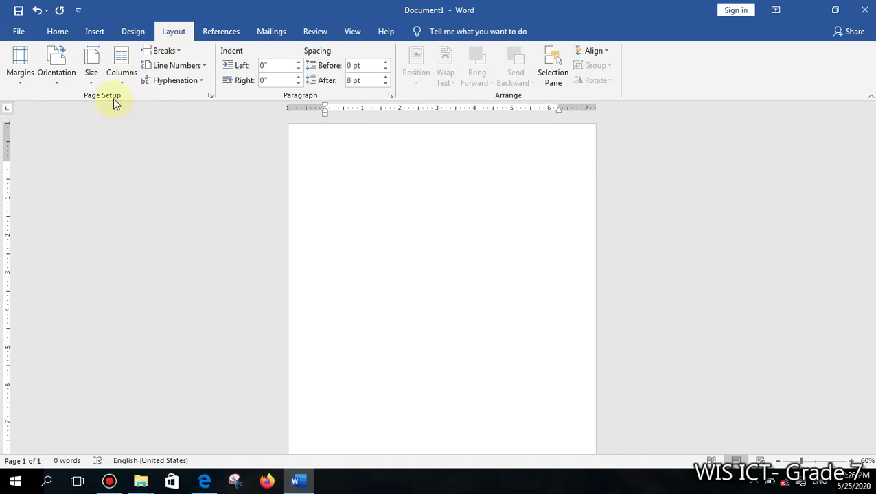
# Step: Look through the page orientation options and the preset page margins without applying any of them
pyautogui.click(66, 81)
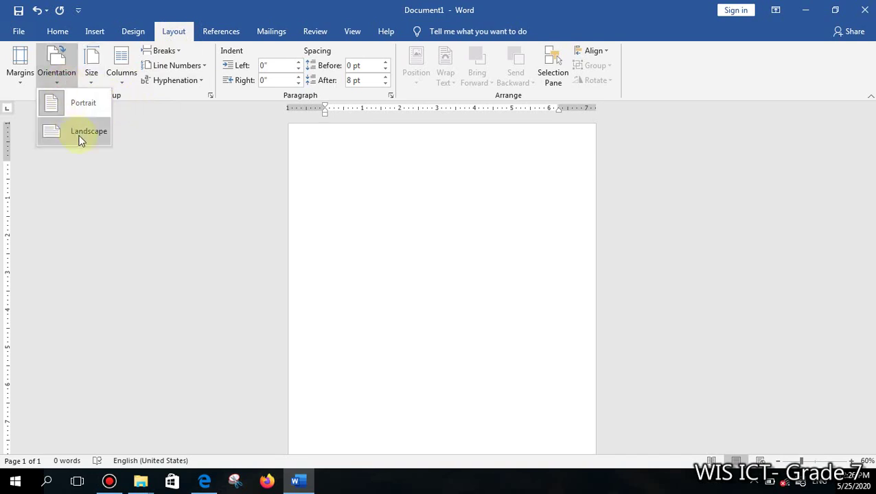
pyautogui.click(175, 29)
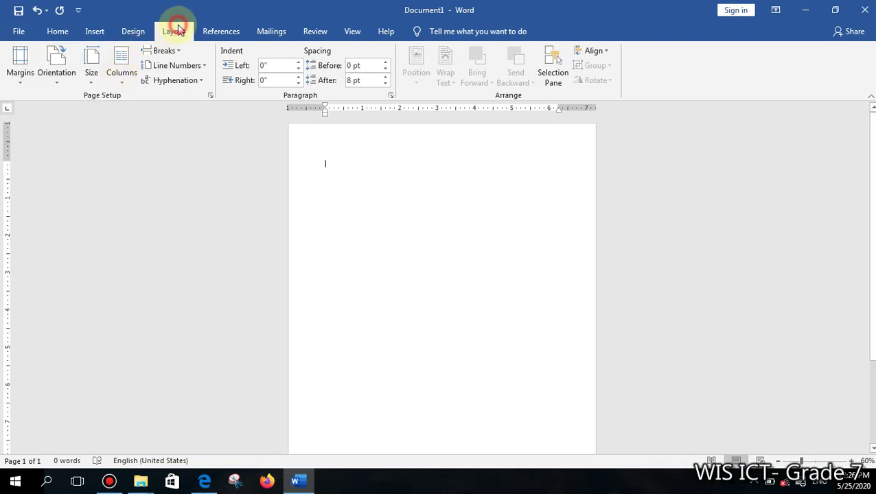
pyautogui.click(19, 84)
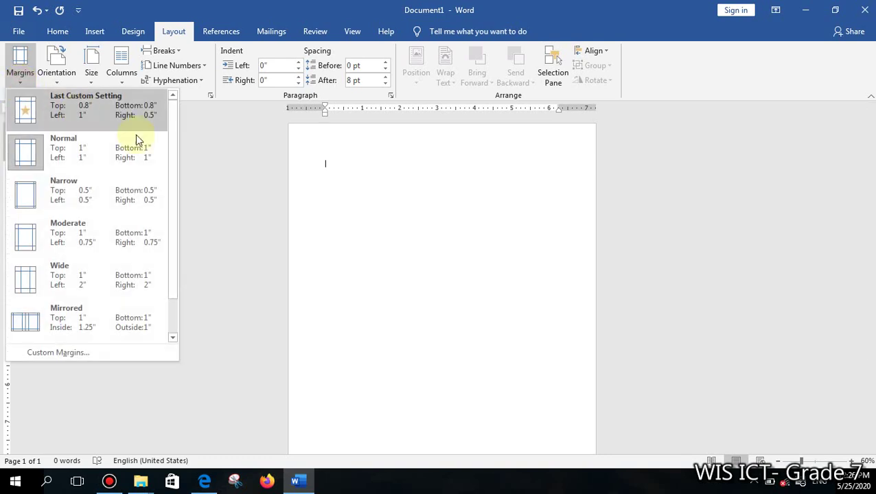
pyautogui.click(323, 143)
# Step: Examine the left and top margin boundaries of the page on the horizontal and vertical rulers at 120% zoom
pyautogui.scroll(6, 464, 161)
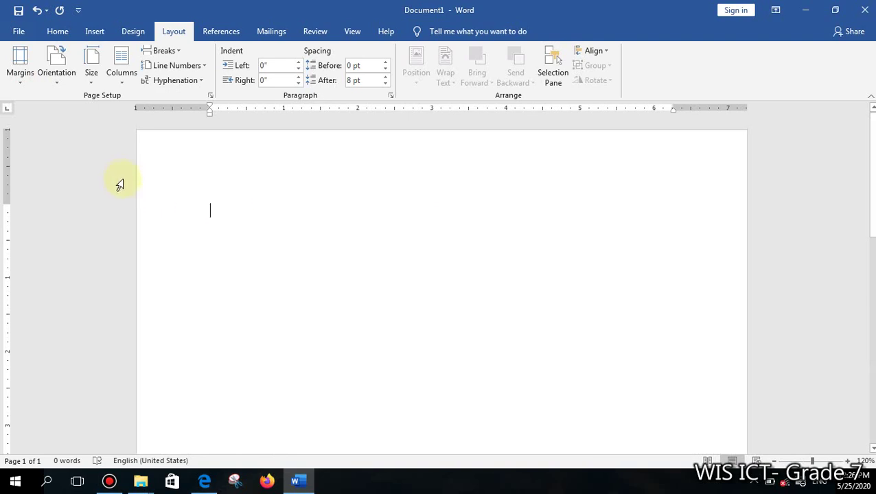
pyautogui.moveTo(210, 115); pyautogui.dragTo(210, 115)
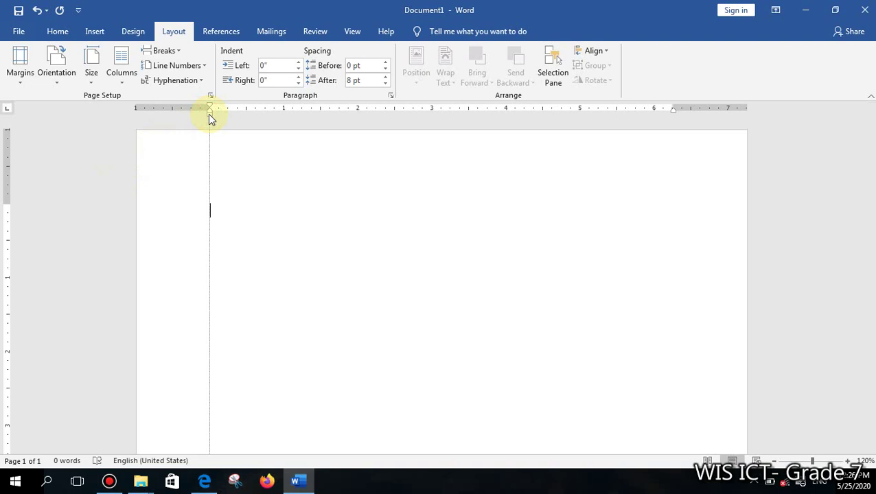
pyautogui.moveTo(209, 115); pyautogui.dragTo(209, 116)
pyautogui.moveTo(5, 202); pyautogui.dragTo(4, 203)
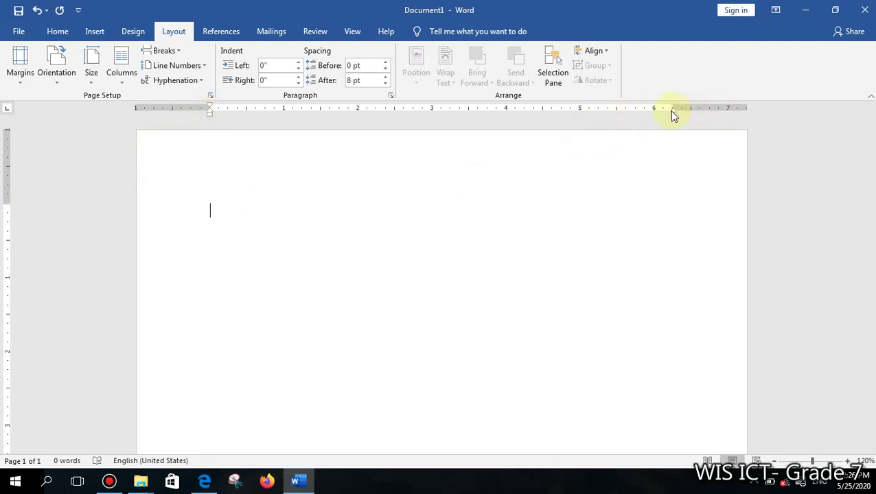
# Step: Examine the right and bottom margin boundaries of the page on the horizontal and vertical rulers
pyautogui.moveTo(675, 111); pyautogui.dragTo(675, 110)
pyautogui.scroll(-10, 306, 337)
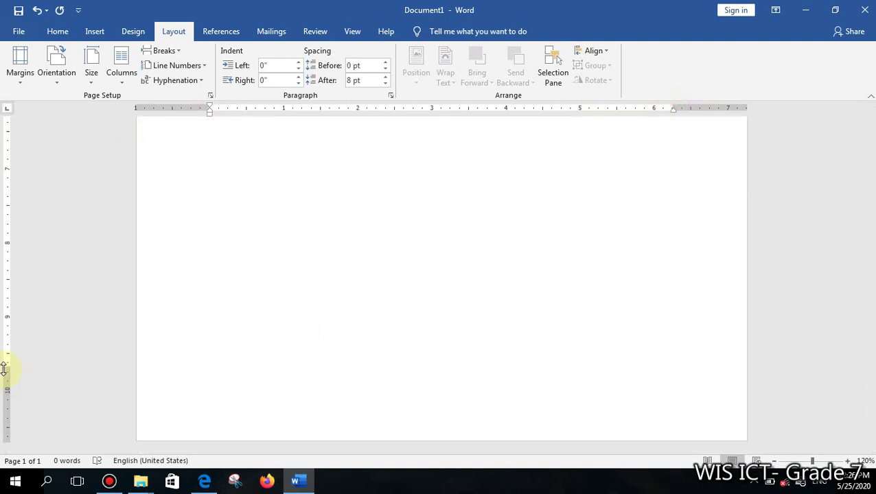
pyautogui.moveTo(4, 369); pyautogui.dragTo(4, 369)
pyautogui.scroll(10, 288, 320)
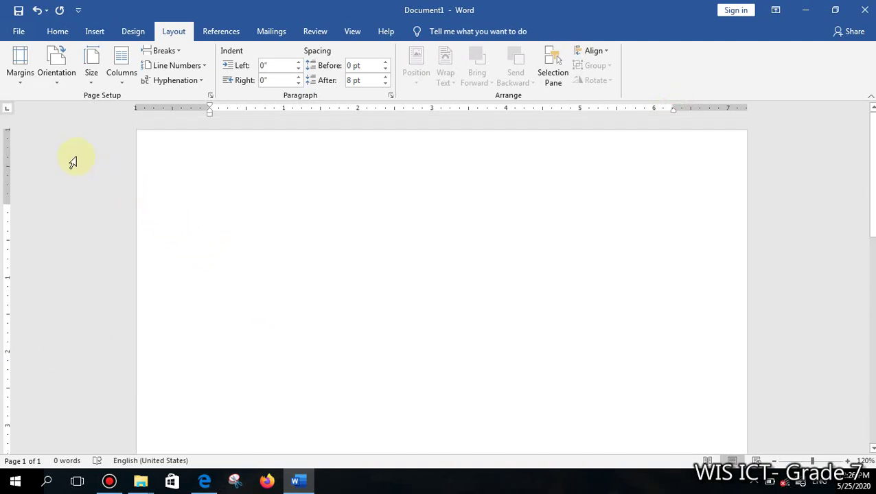
# Step: Set a custom left page margin of 1.25" for the whole document
pyautogui.click(20, 88)
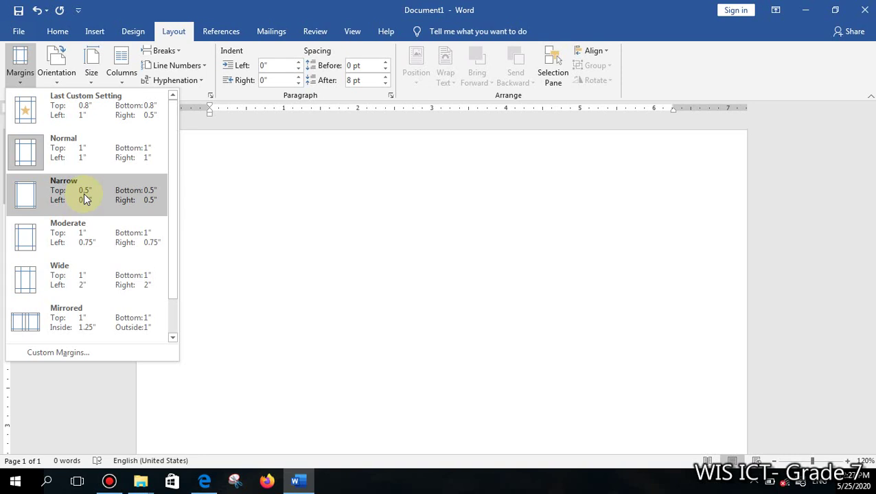
pyautogui.click(67, 352)
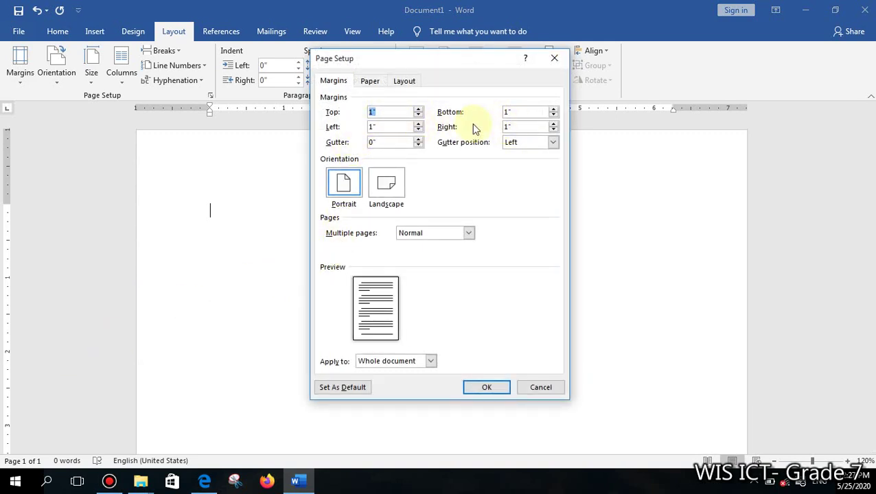
pyautogui.moveTo(412, 58); pyautogui.dragTo(431, 64)
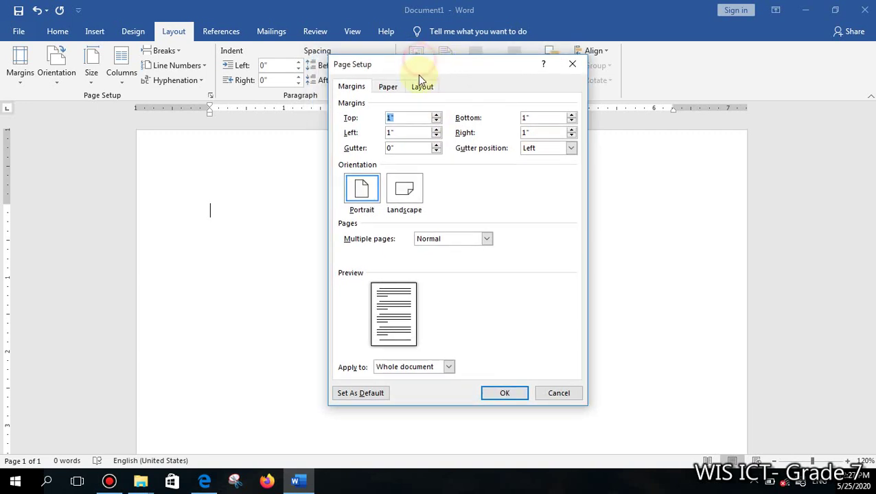
pyautogui.click(410, 132)
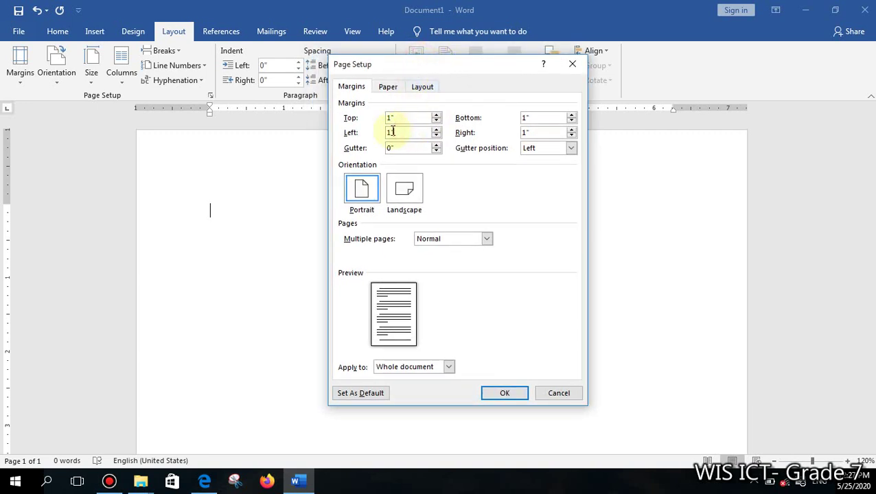
pyautogui.doubleClick(392, 133)
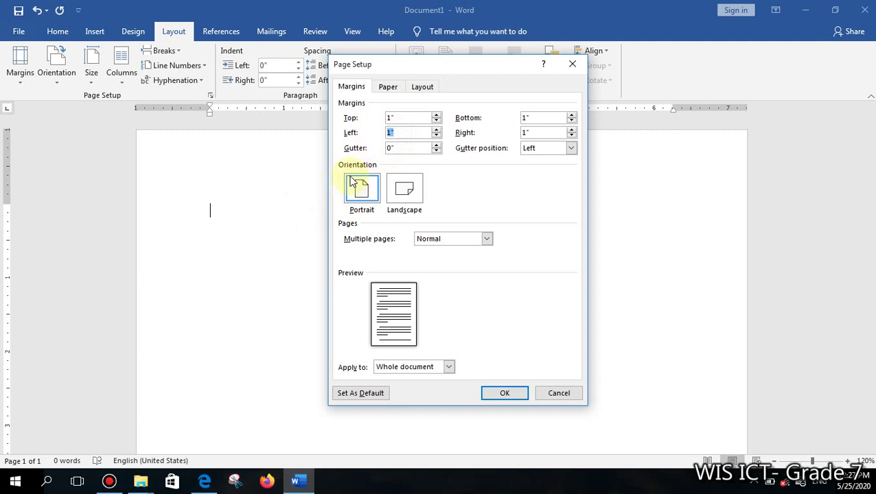
pyautogui.write('1.25')
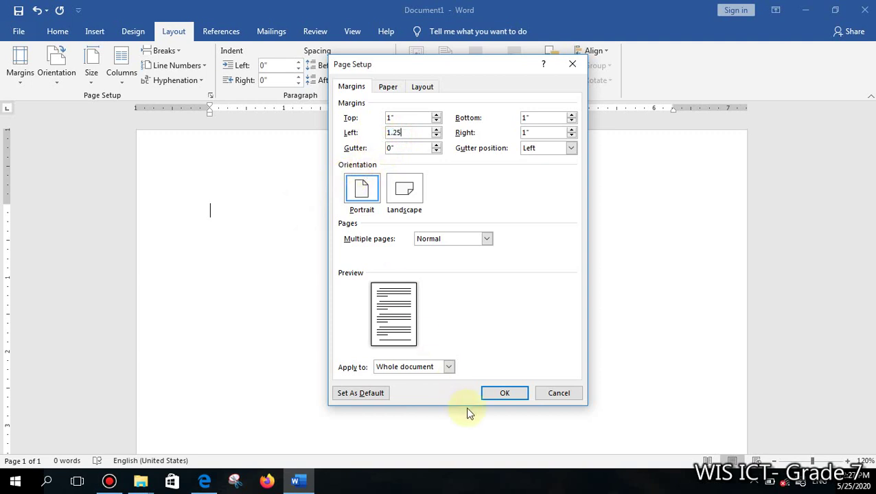
pyautogui.click(500, 396)
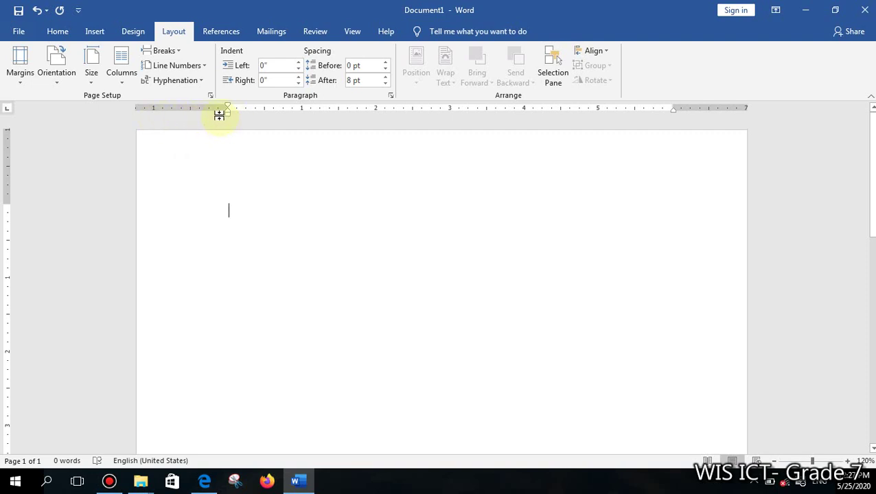
# Step: Review the last custom setting and the preset page margins without applying any of them
pyautogui.click(26, 79)
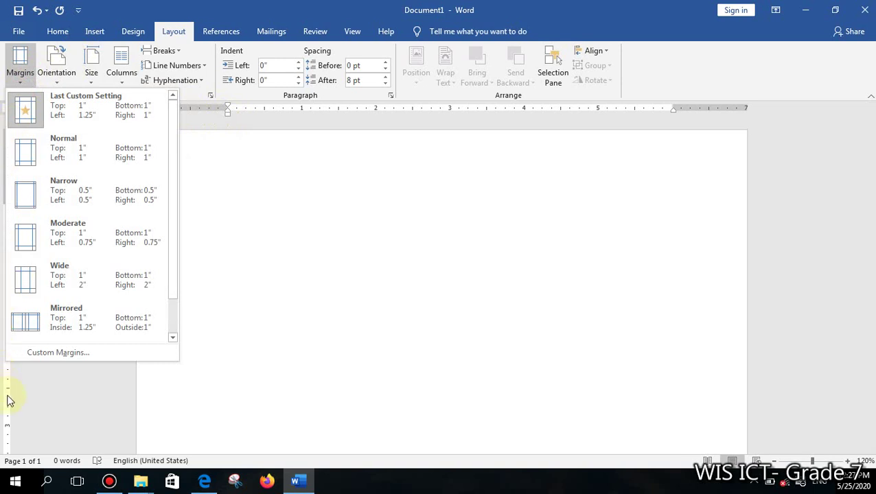
pyautogui.click(182, 33)
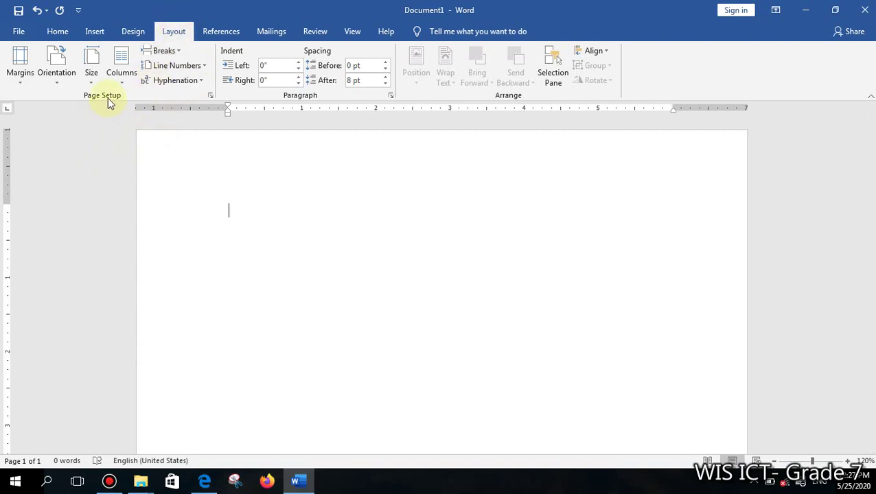
pyautogui.click(20, 75)
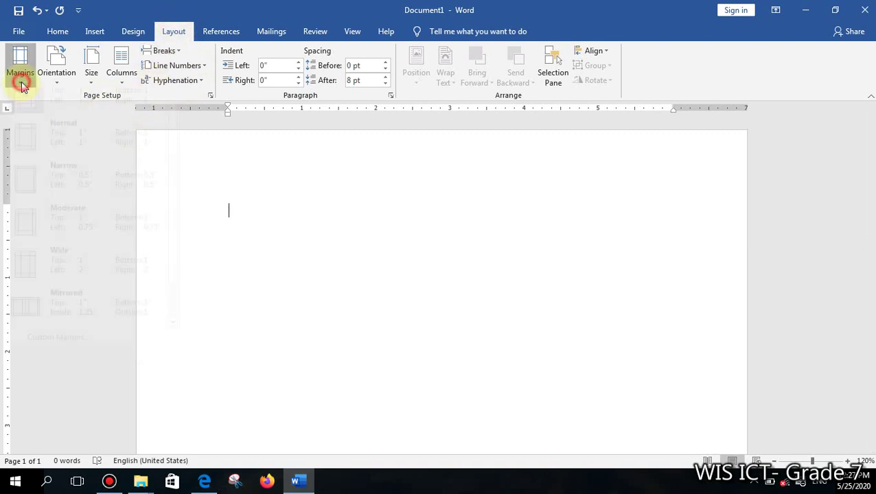
pyautogui.click(268, 215)
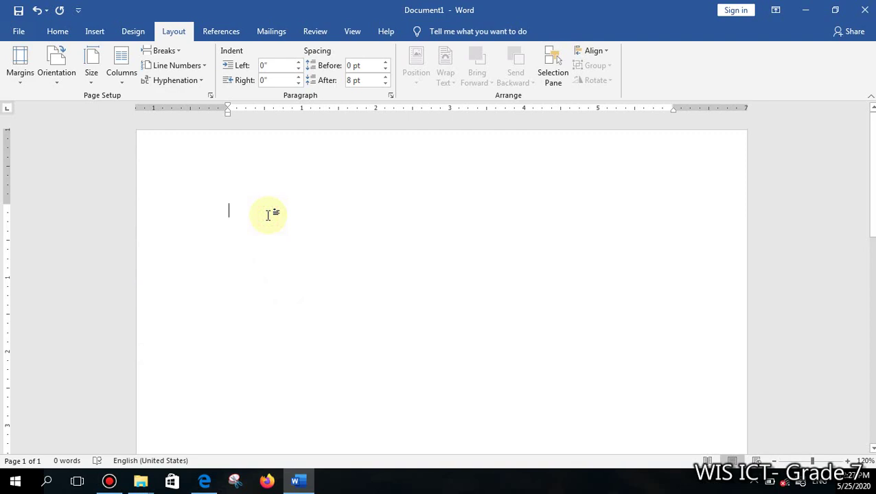